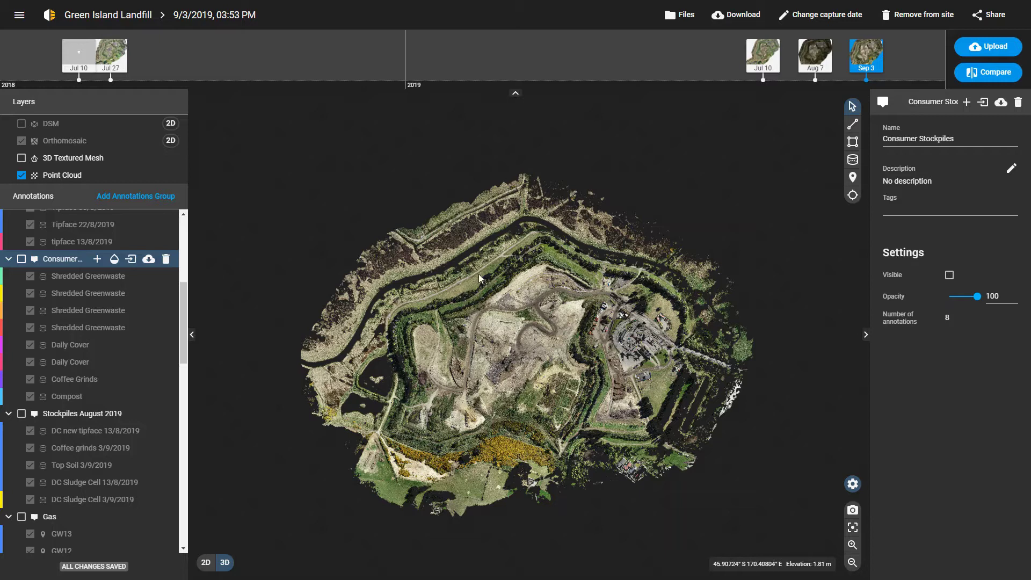
# Zoom in and orbit to an oblique view of the landfill with the river in the foreground.
pyautogui.scroll(4, 512, 335)
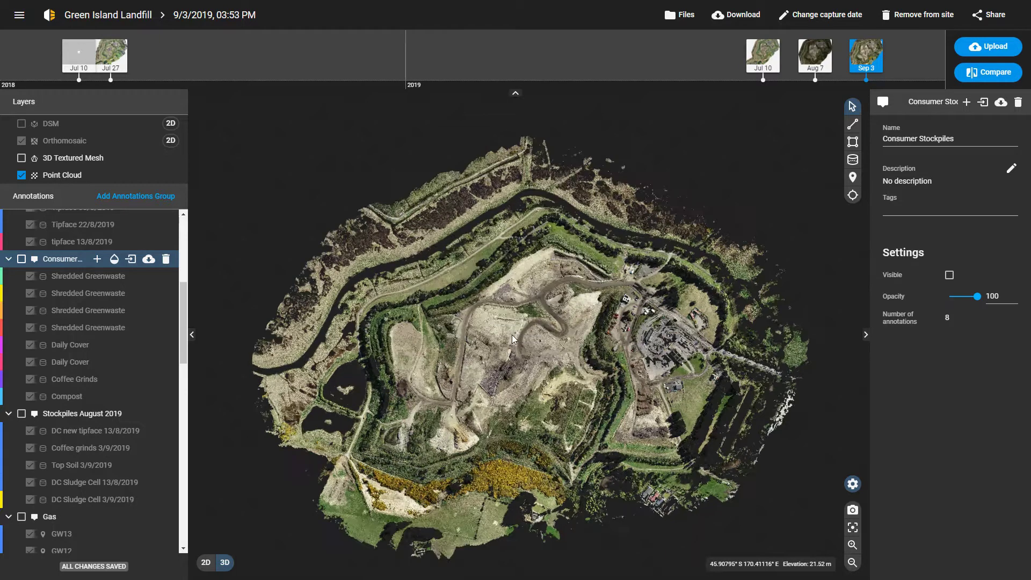
pyautogui.moveTo(510, 389); pyautogui.dragTo(700, 248)
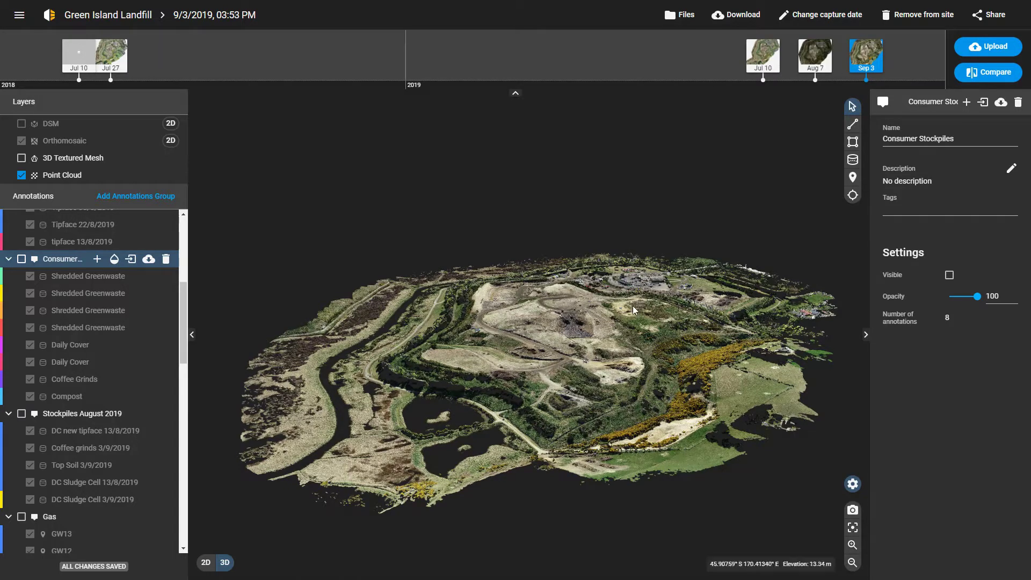
pyautogui.scroll(3, 570, 351)
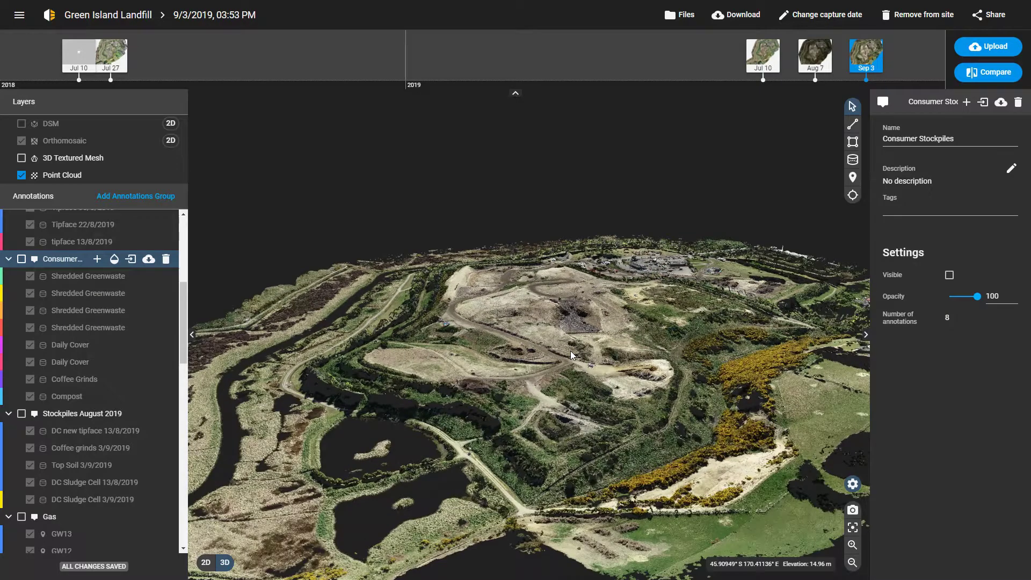
pyautogui.scroll(2, 585, 374)
pyautogui.moveTo(585, 374); pyautogui.dragTo(728, 350)
pyautogui.moveTo(426, 348); pyautogui.dragTo(548, 372)
pyautogui.moveTo(667, 380); pyautogui.dragTo(506, 337)
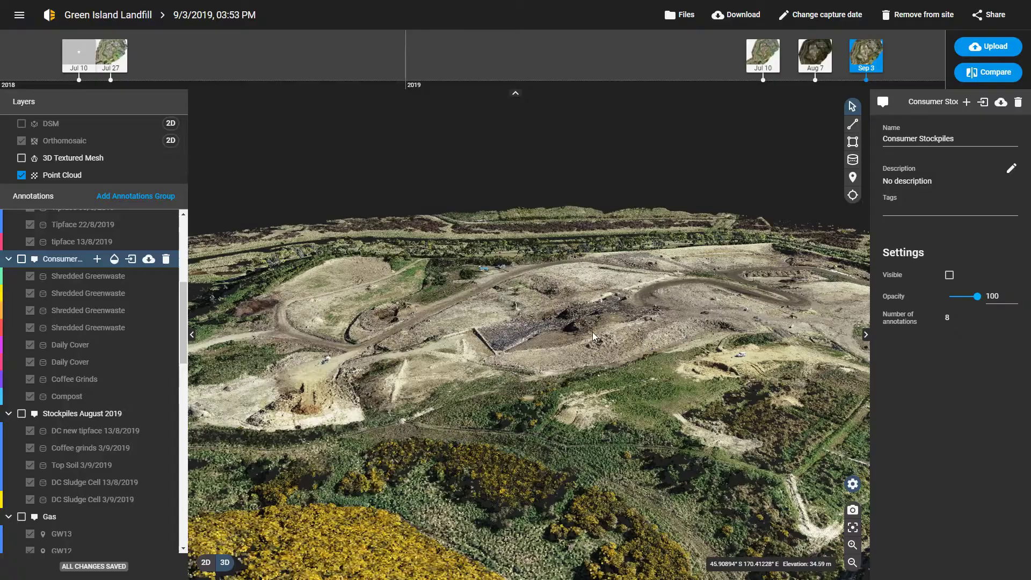
pyautogui.moveTo(725, 343); pyautogui.dragTo(507, 344)
# Orbit and zoom to frame the winding haul road loop across the terrain.
pyautogui.scroll(5, 549, 371)
pyautogui.moveTo(420, 334); pyautogui.dragTo(547, 362)
pyautogui.scroll(-3, 543, 364)
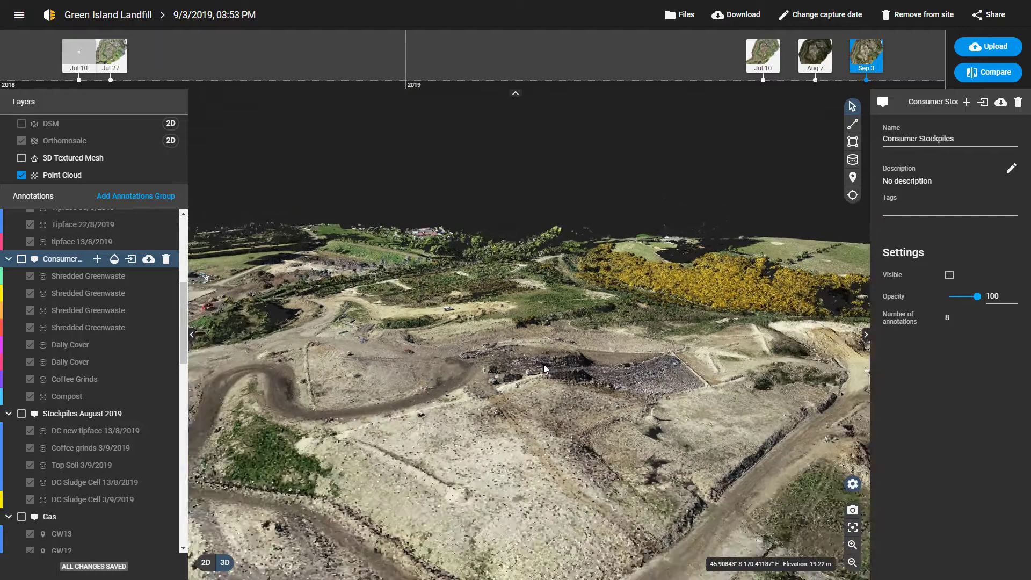
pyautogui.moveTo(359, 418); pyautogui.dragTo(358, 355)
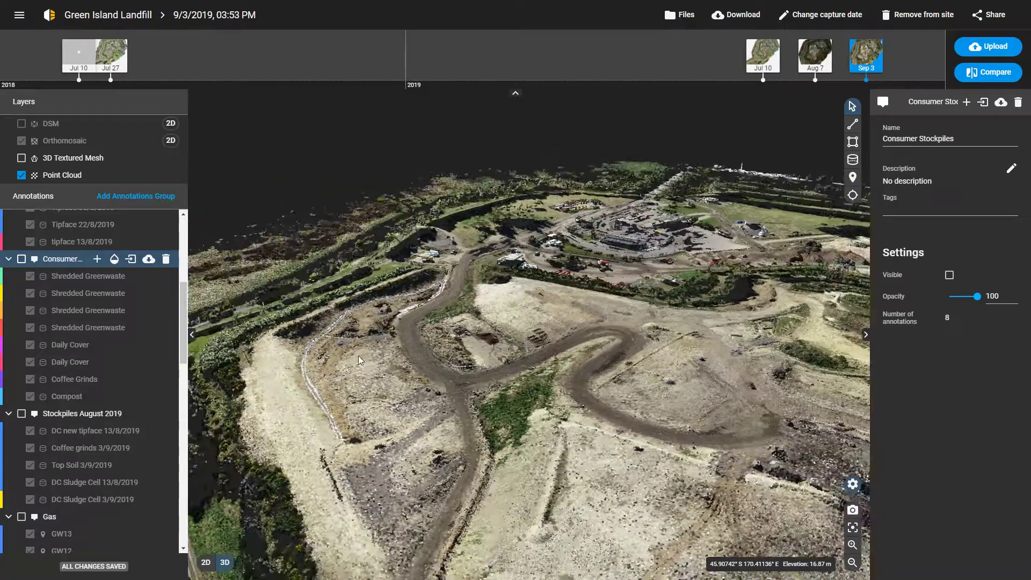
pyautogui.moveTo(544, 378); pyautogui.dragTo(390, 365)
pyautogui.moveTo(484, 368); pyautogui.dragTo(601, 324)
pyautogui.scroll(-3, 601, 325)
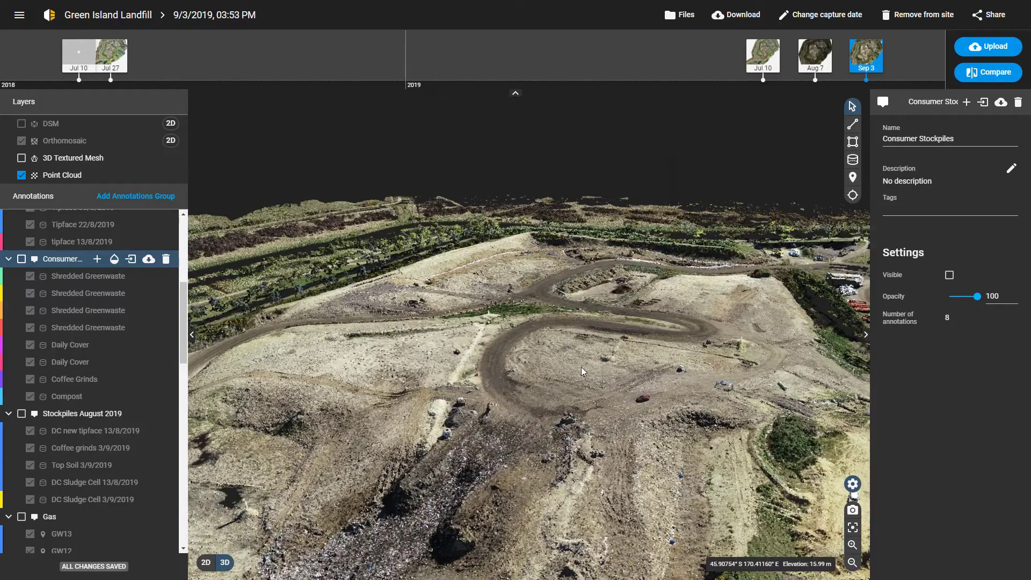
pyautogui.moveTo(644, 406); pyautogui.dragTo(504, 434)
pyautogui.scroll(-5, 548, 357)
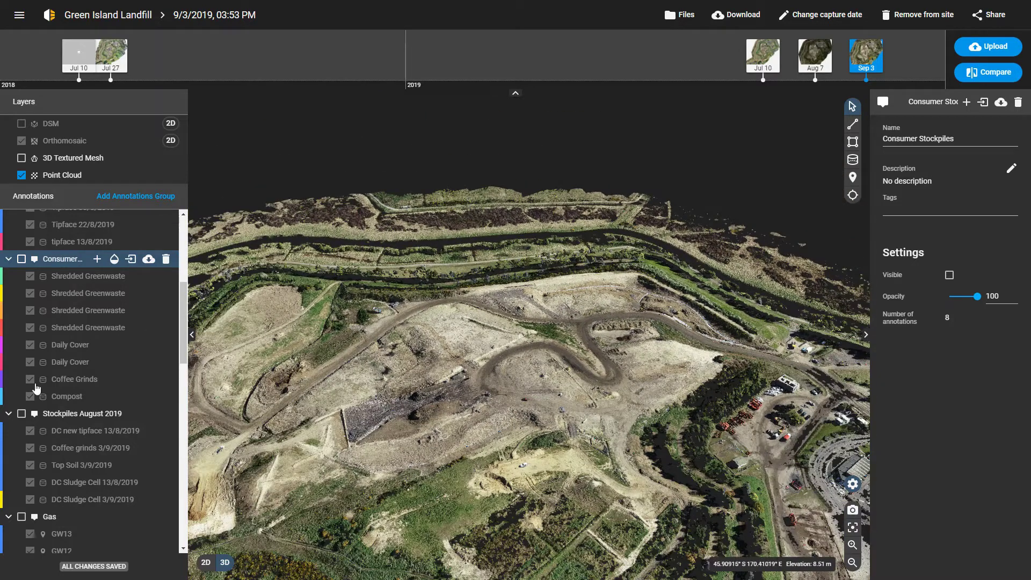
# Show the Consumer Stockpiles volume annotations, review them, then hide them again.
pyautogui.click(22, 259)
pyautogui.scroll(-5, 322, 372)
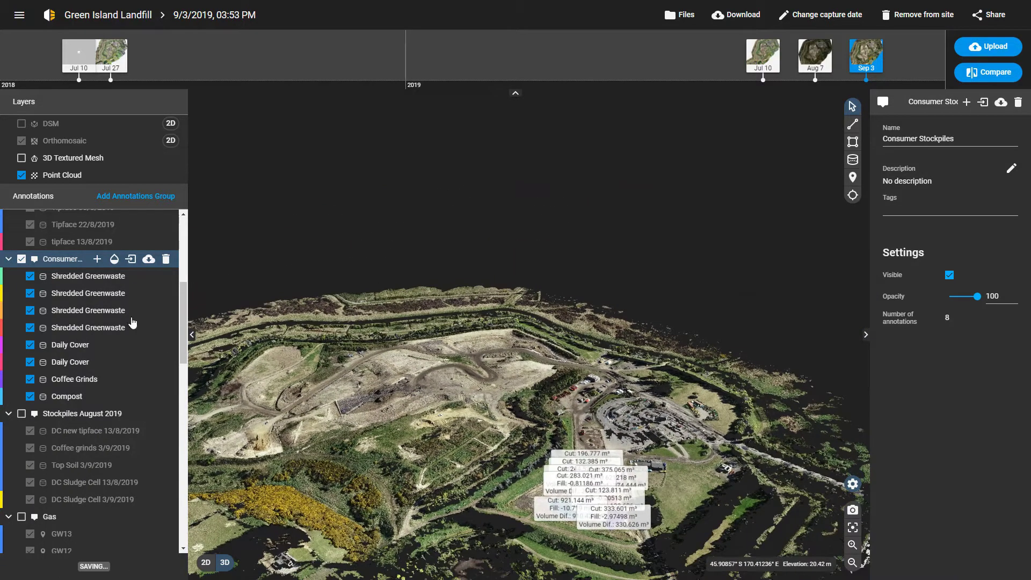
pyautogui.click(21, 259)
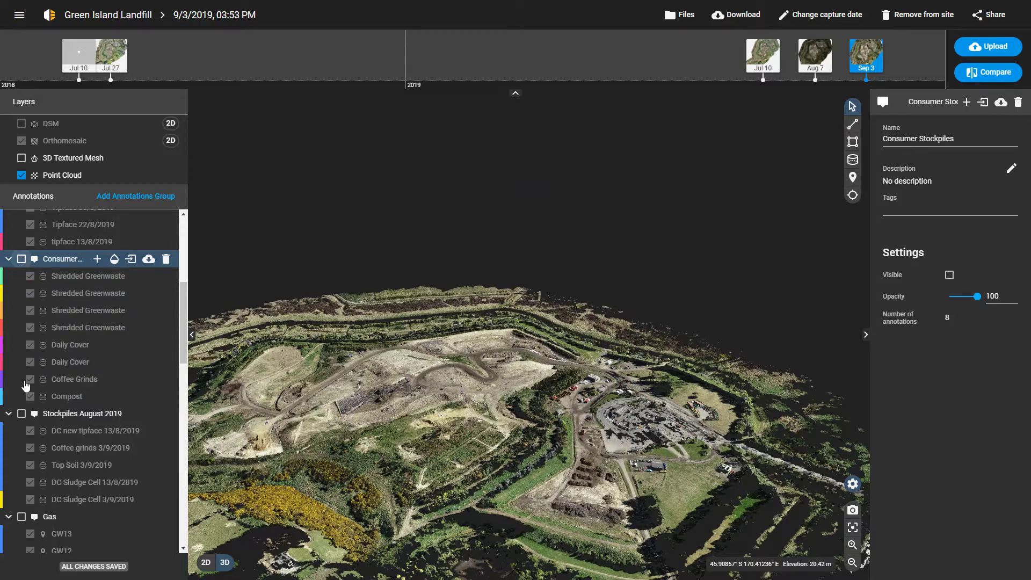
# Show the Stockpiles August 2019 annotations, inspect their labels from above, then hide them.
pyautogui.click(22, 413)
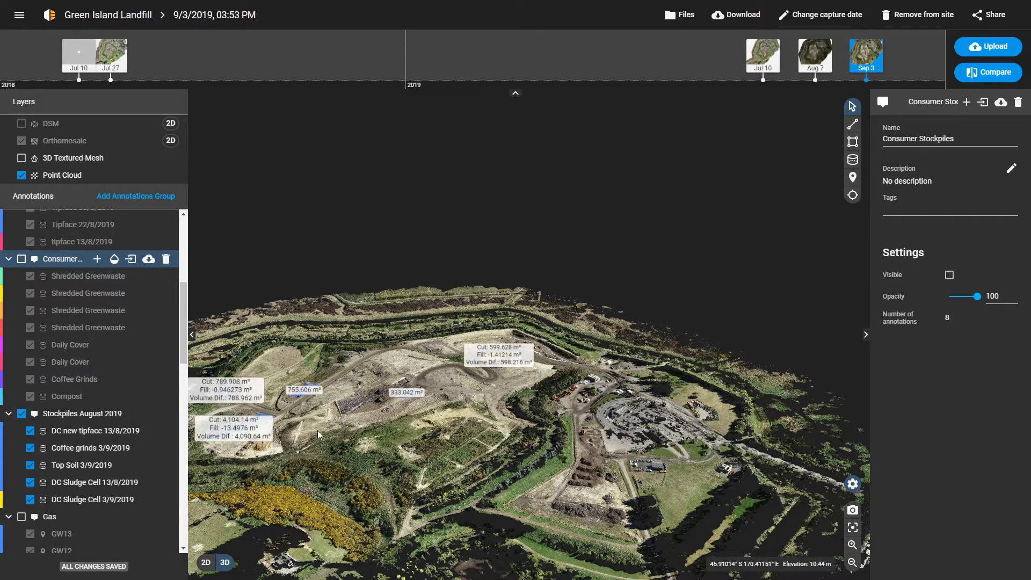
pyautogui.scroll(3, 445, 424)
pyautogui.moveTo(479, 427); pyautogui.dragTo(570, 302)
pyautogui.scroll(4, 571, 302)
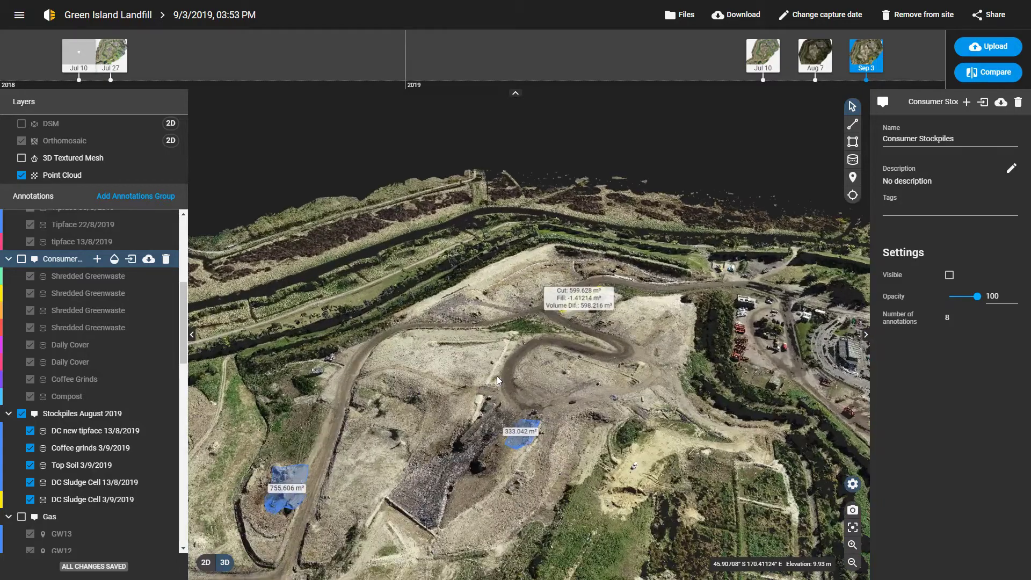
pyautogui.moveTo(427, 382); pyautogui.dragTo(512, 285)
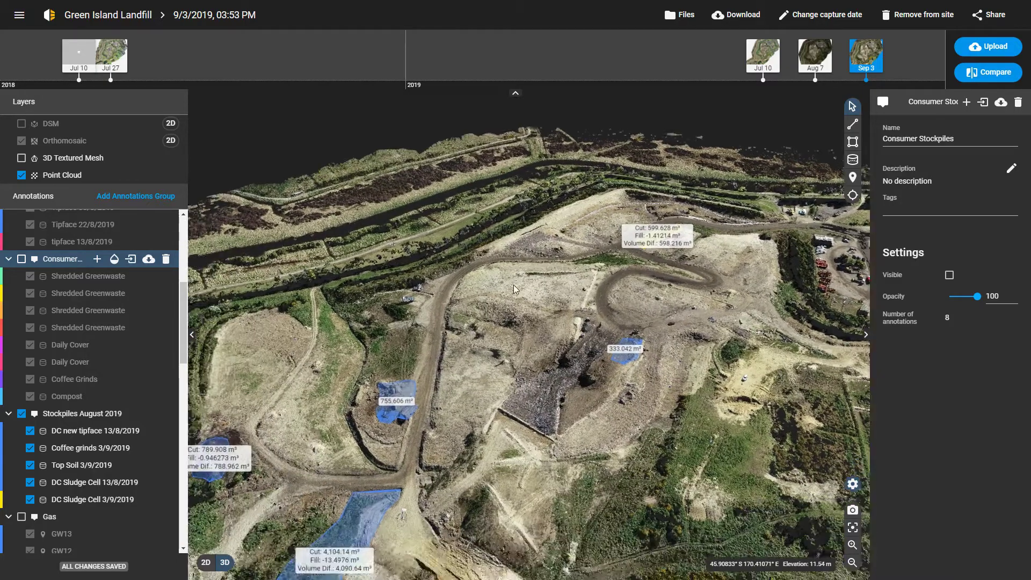
pyautogui.moveTo(482, 379); pyautogui.dragTo(448, 352)
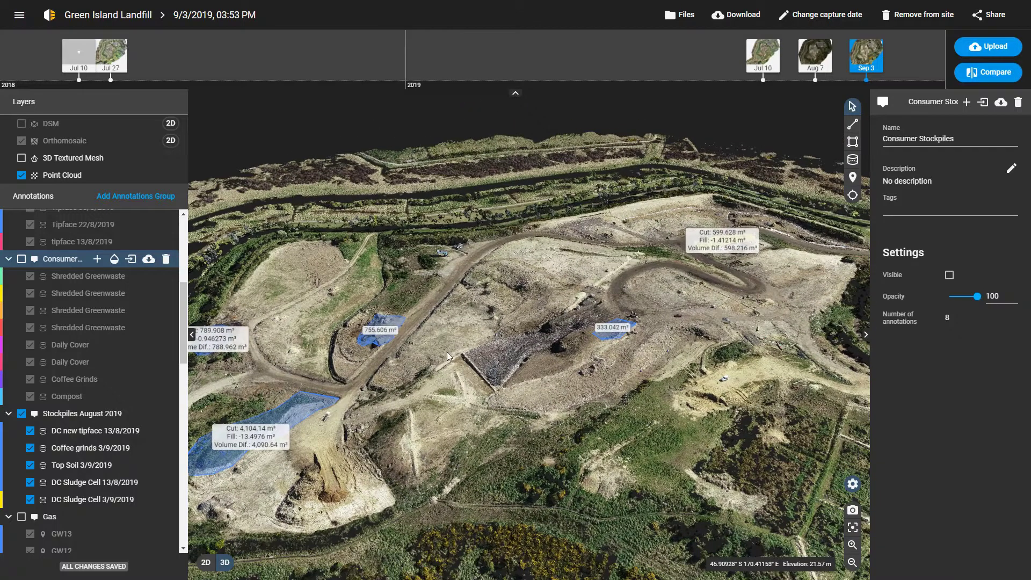
pyautogui.click(22, 413)
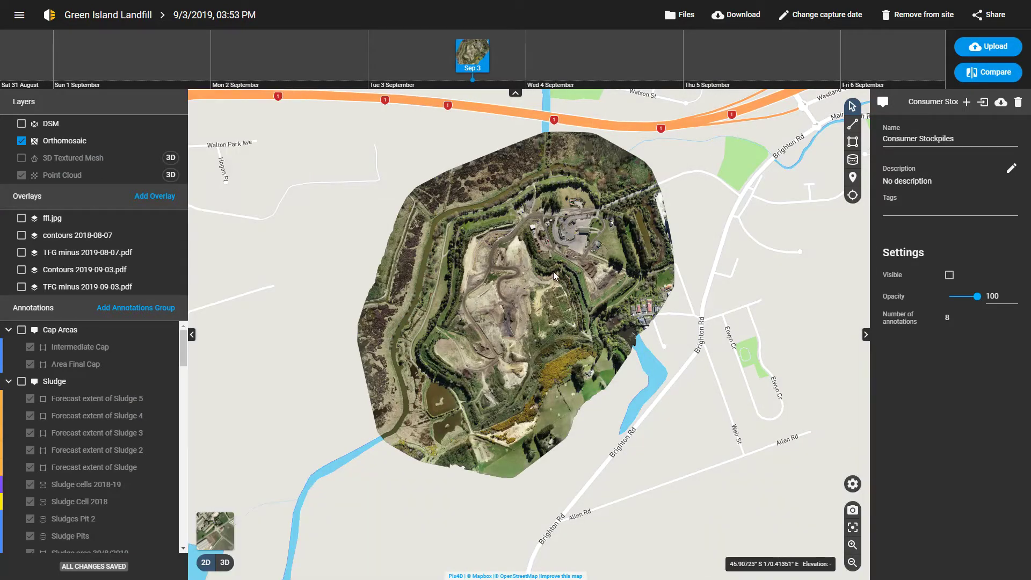
# Zoom in on the landfill site in the 2D map view.
pyautogui.scroll(5, 539, 243)
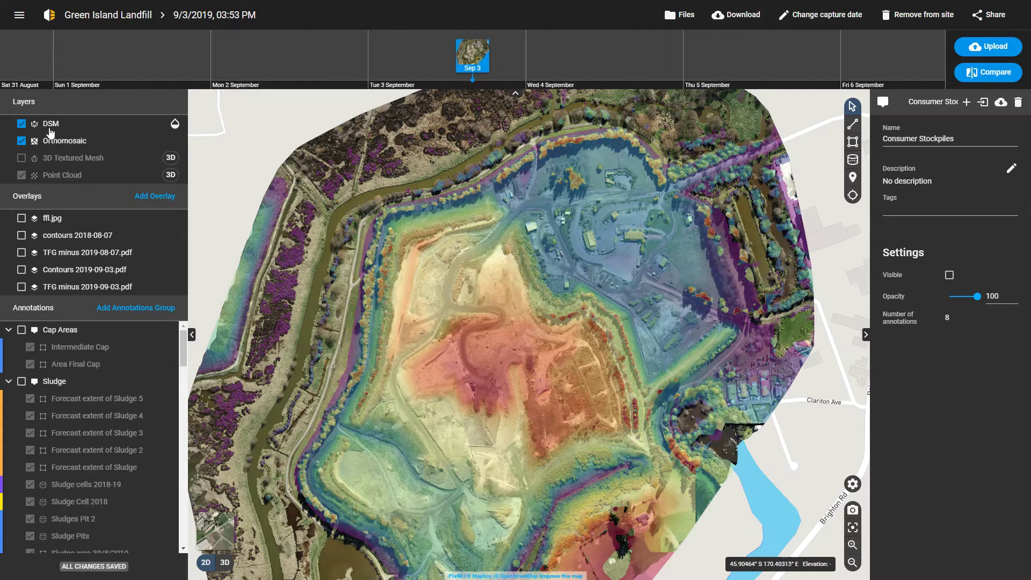
# Open the DSM layer properties, pan across the landfill, and switch off the Orthomosaic layer.
pyautogui.click(51, 128)
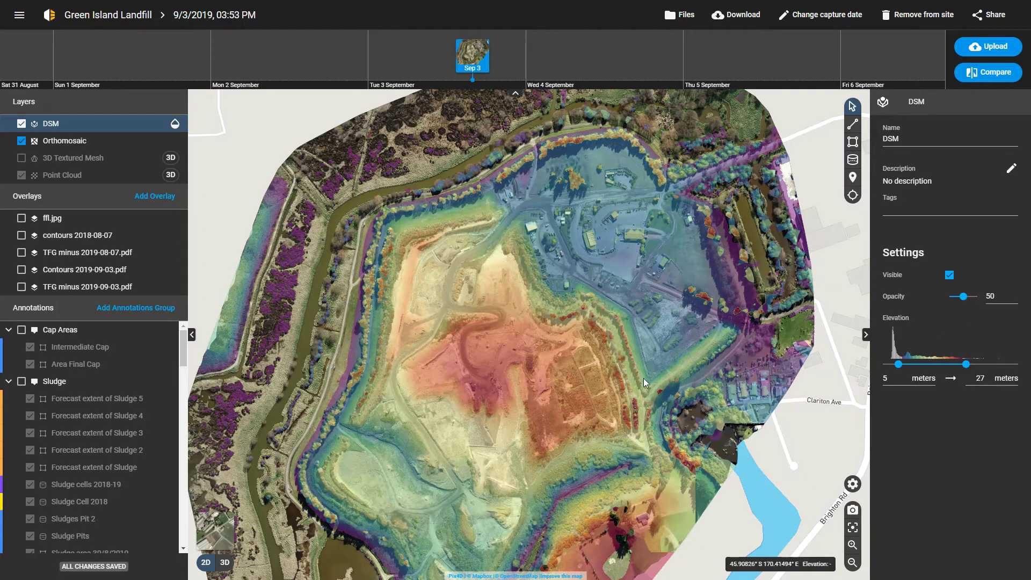
pyautogui.moveTo(508, 381); pyautogui.dragTo(532, 313)
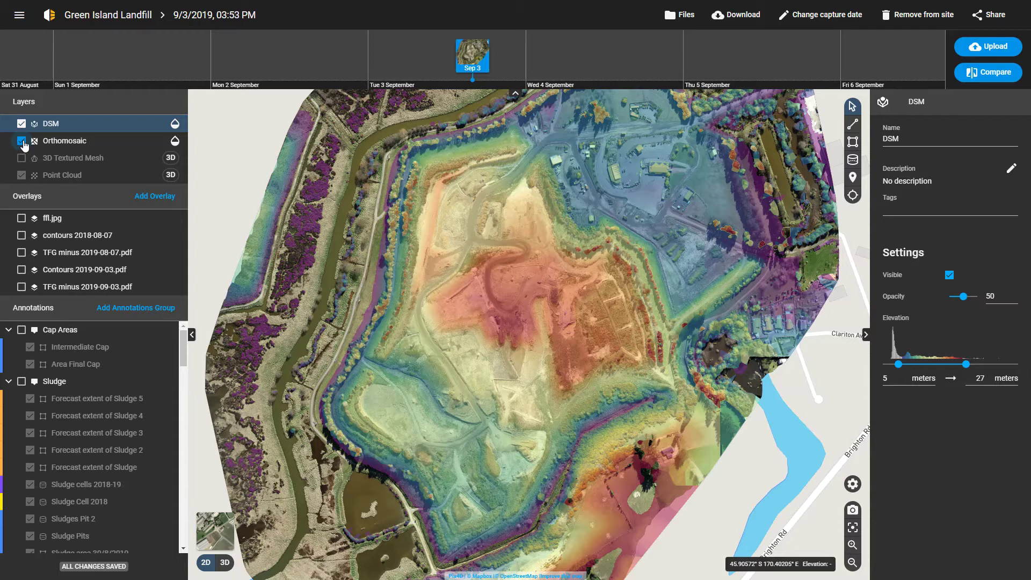
pyautogui.click(21, 141)
pyautogui.click(22, 174)
# Display the TFG minus 2019-09-03.pdf overlay, zoom into its deep blue depression, then hide it.
pyautogui.click(22, 288)
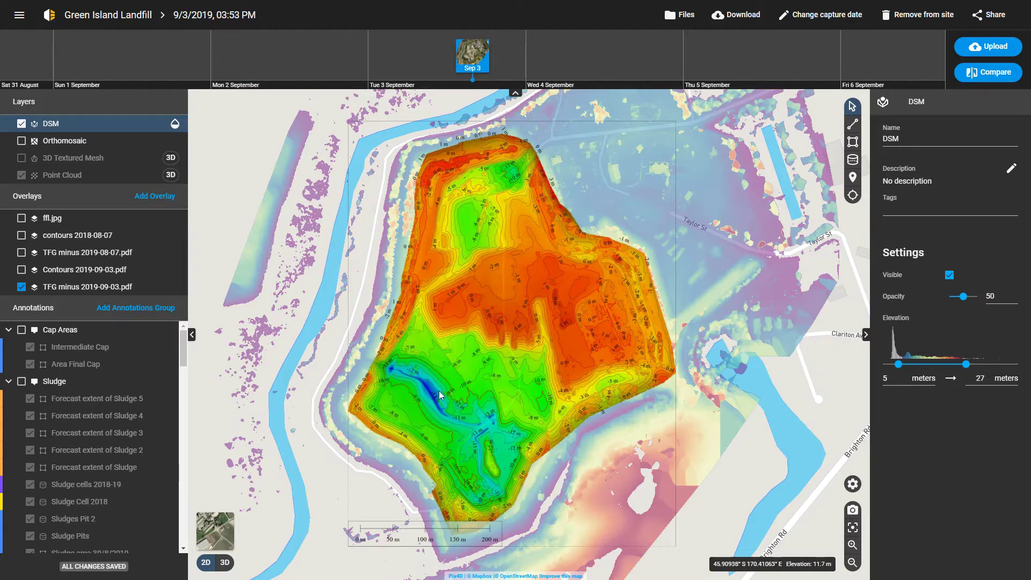
pyautogui.scroll(5, 408, 378)
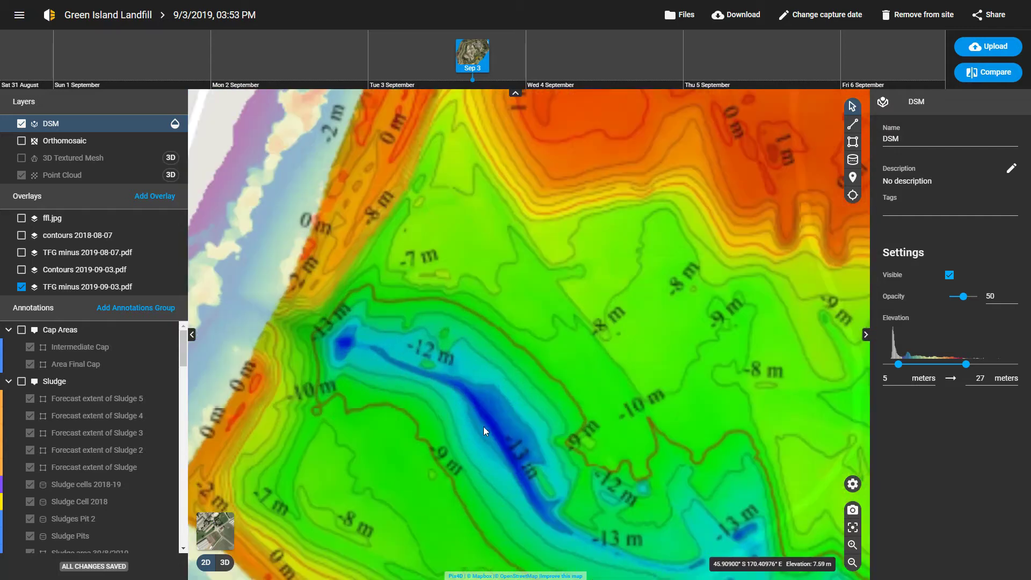
pyautogui.scroll(-3, 516, 401)
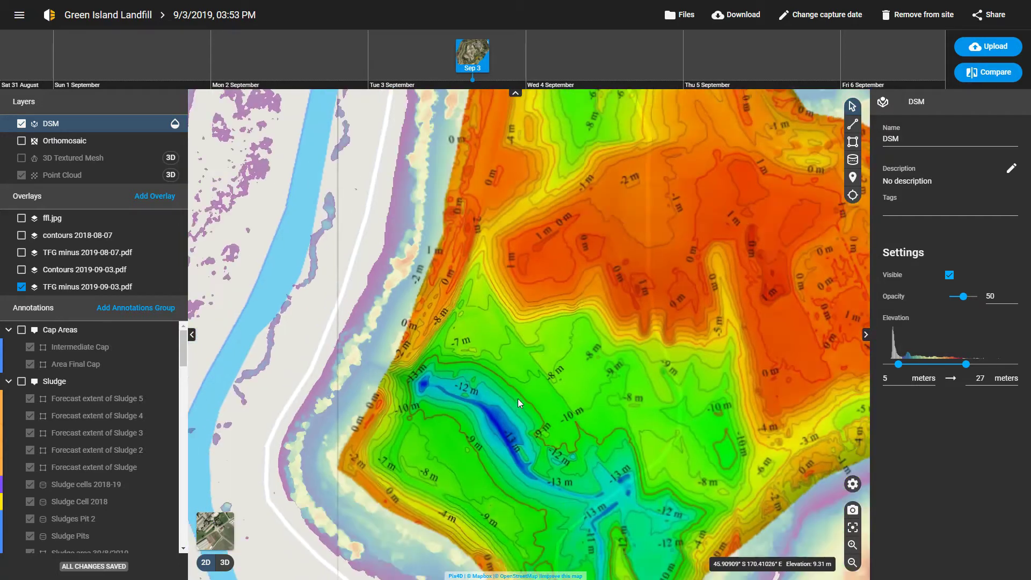
pyautogui.scroll(-3, 518, 398)
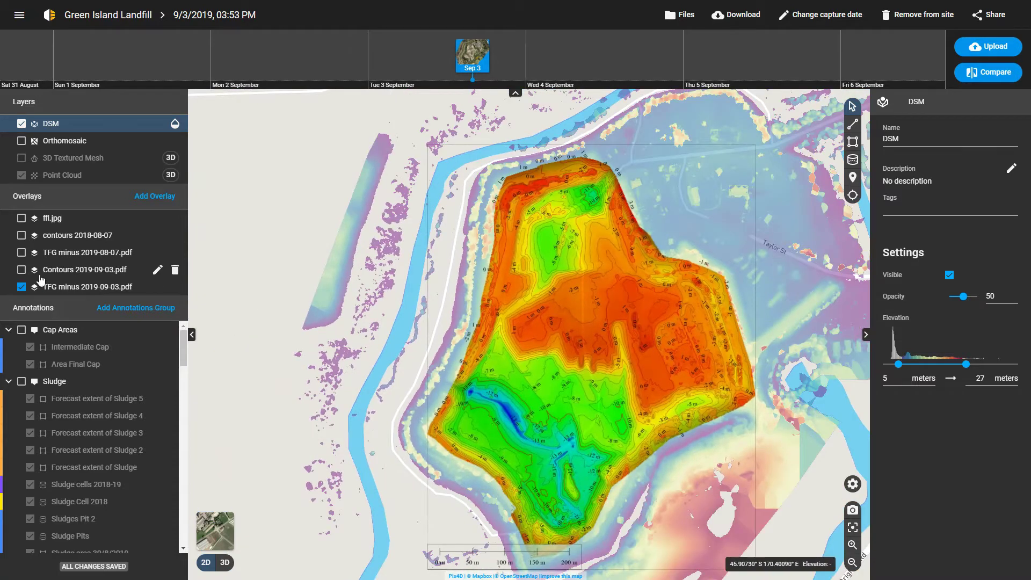
pyautogui.click(21, 288)
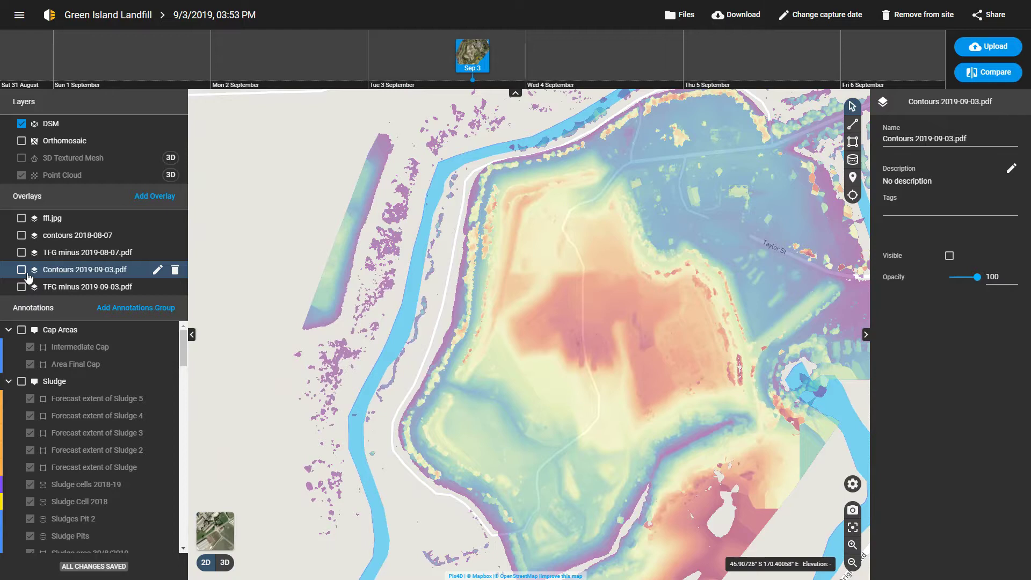
# Show Contours 2019-09-03.pdf, zoom into the 25 m summit labels, then zoom out and recentre.
pyautogui.click(22, 270)
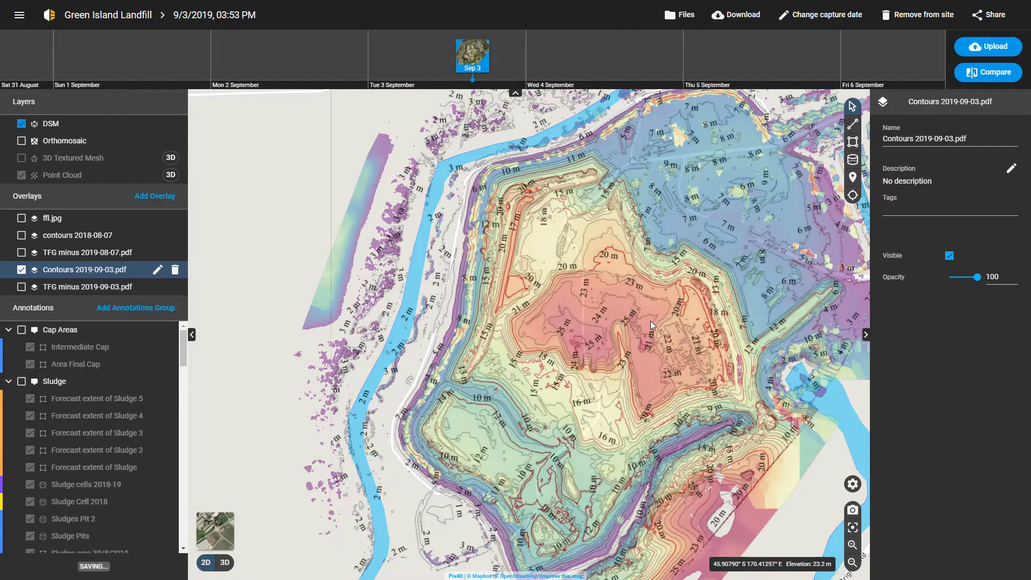
pyautogui.scroll(2, 652, 320)
pyautogui.scroll(2, 651, 321)
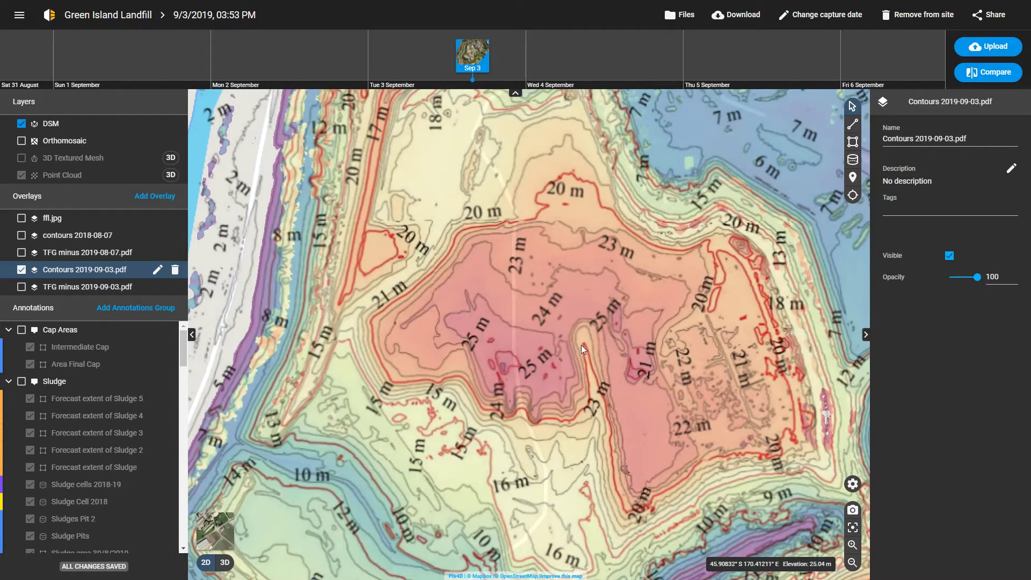
pyautogui.moveTo(581, 344); pyautogui.dragTo(590, 323)
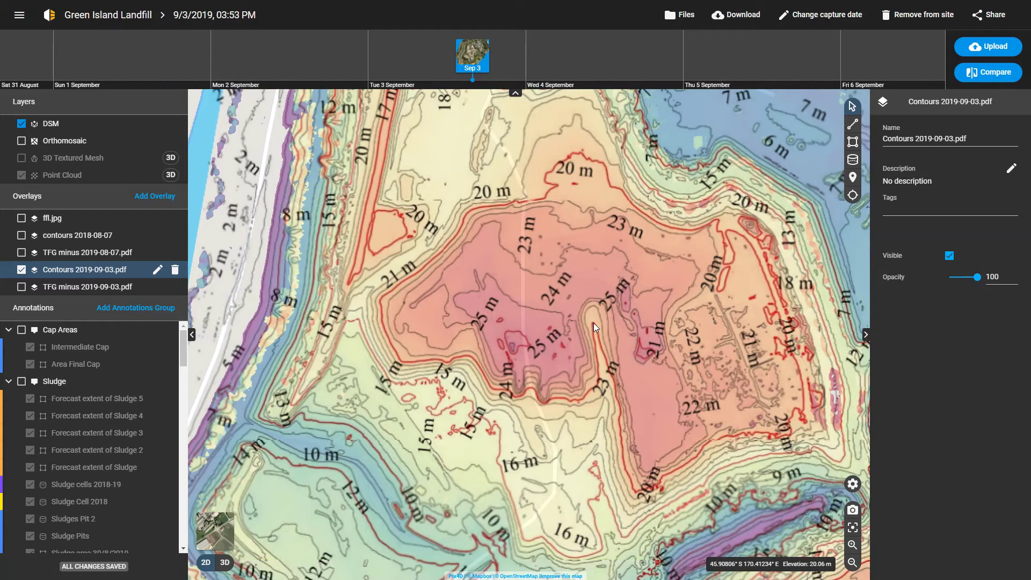
pyautogui.scroll(-3, 594, 323)
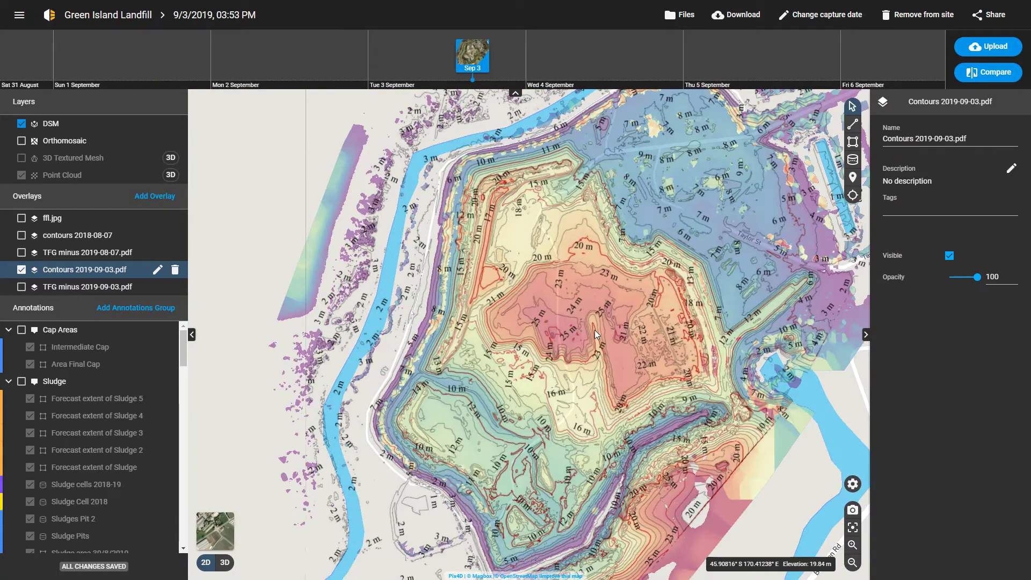
pyautogui.scroll(-3, 594, 332)
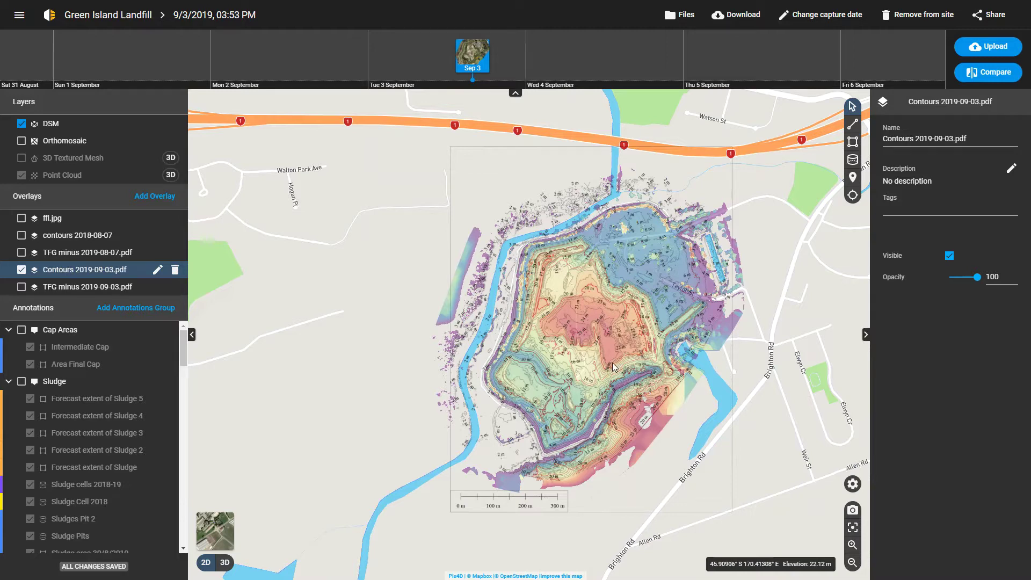
pyautogui.moveTo(605, 370); pyautogui.dragTo(536, 343)
# Zoom the date timeline out to months and select the Aug 7, 2019 capture.
pyautogui.scroll(-4, 528, 56)
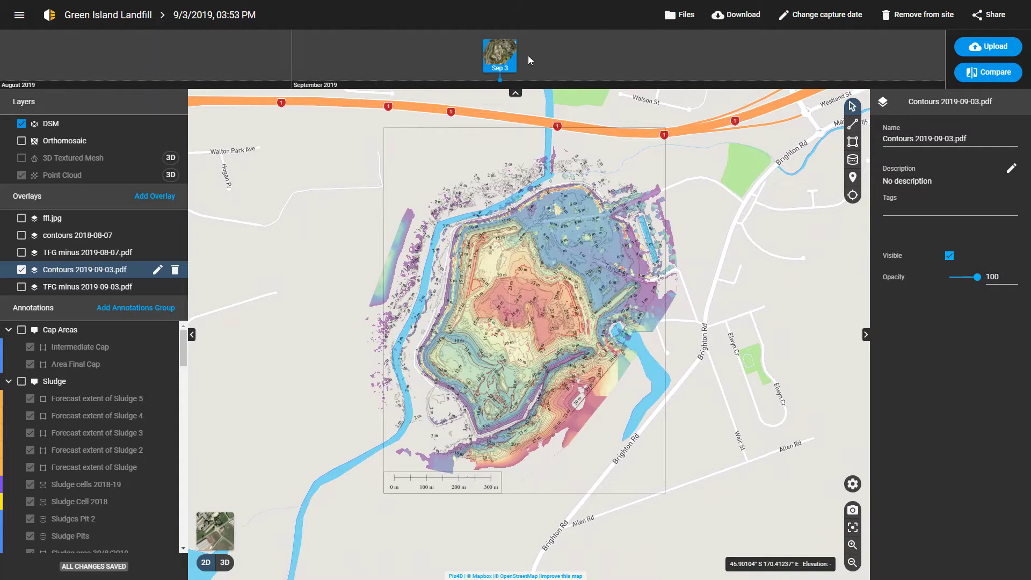
pyautogui.scroll(-3, 527, 59)
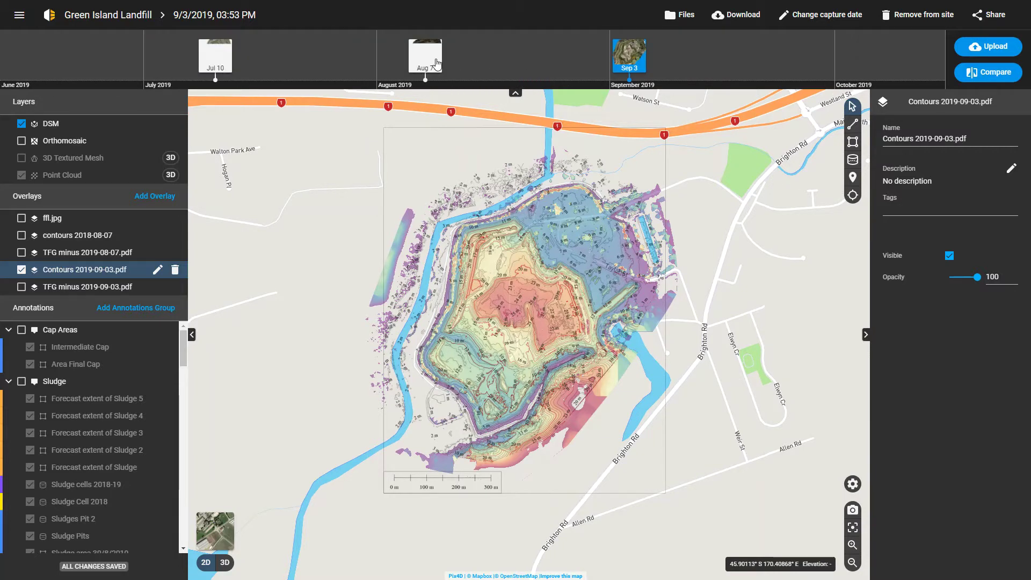
pyautogui.click(437, 64)
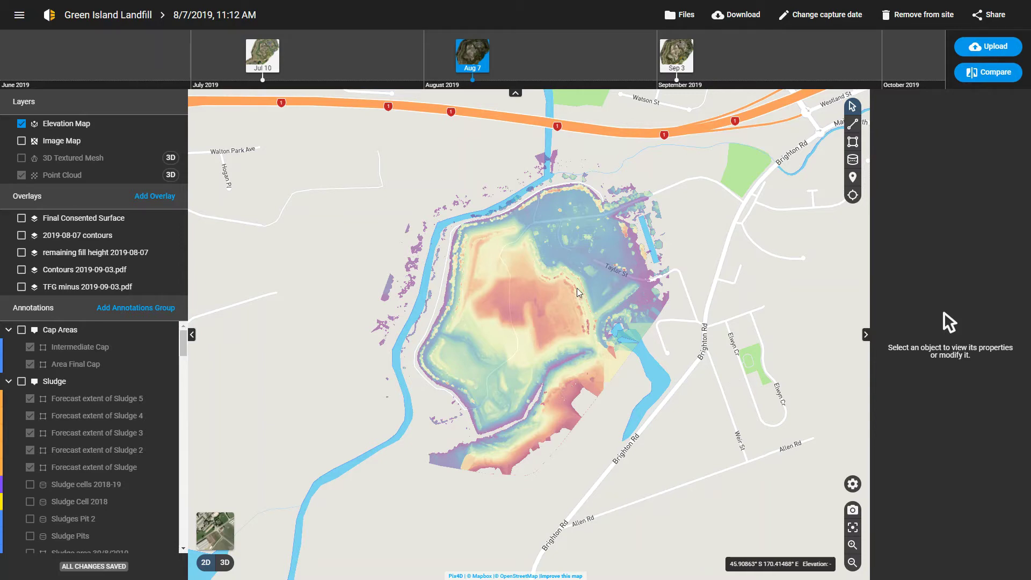
# Return to the Sep 3 capture and re-enable the Contours 2019-09-03.pdf overlay.
pyautogui.click(689, 56)
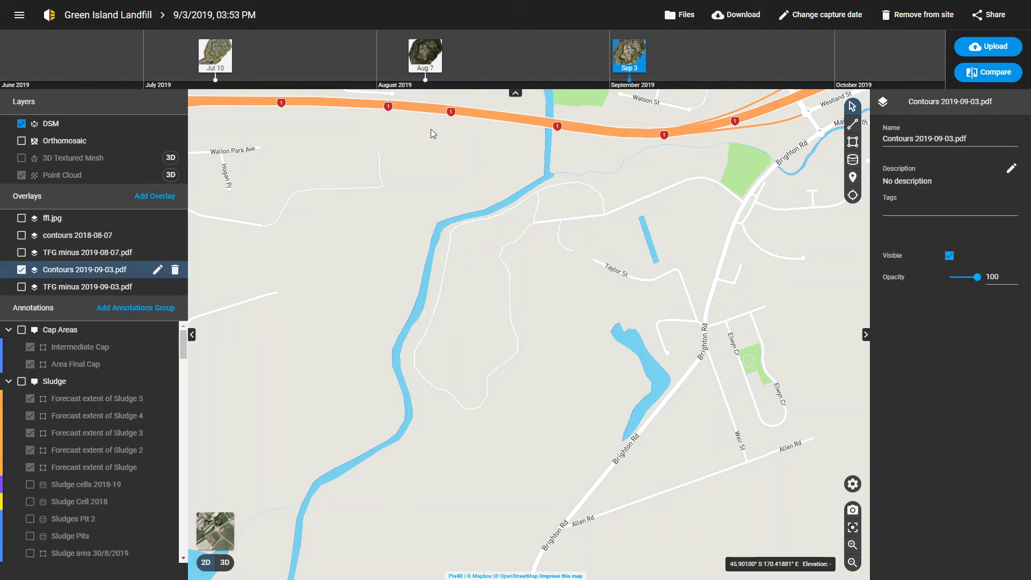
pyautogui.click(22, 272)
pyautogui.click(22, 273)
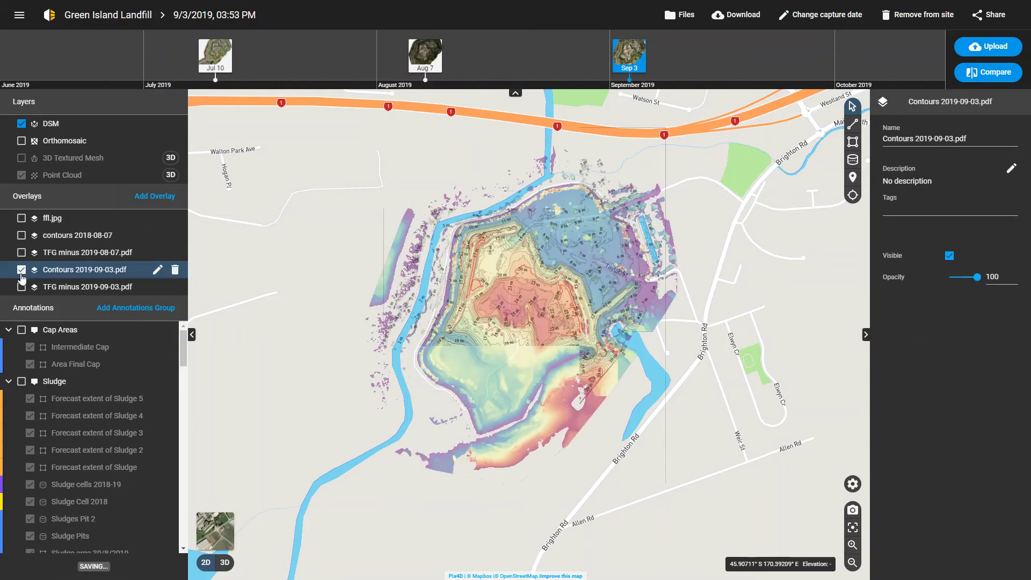